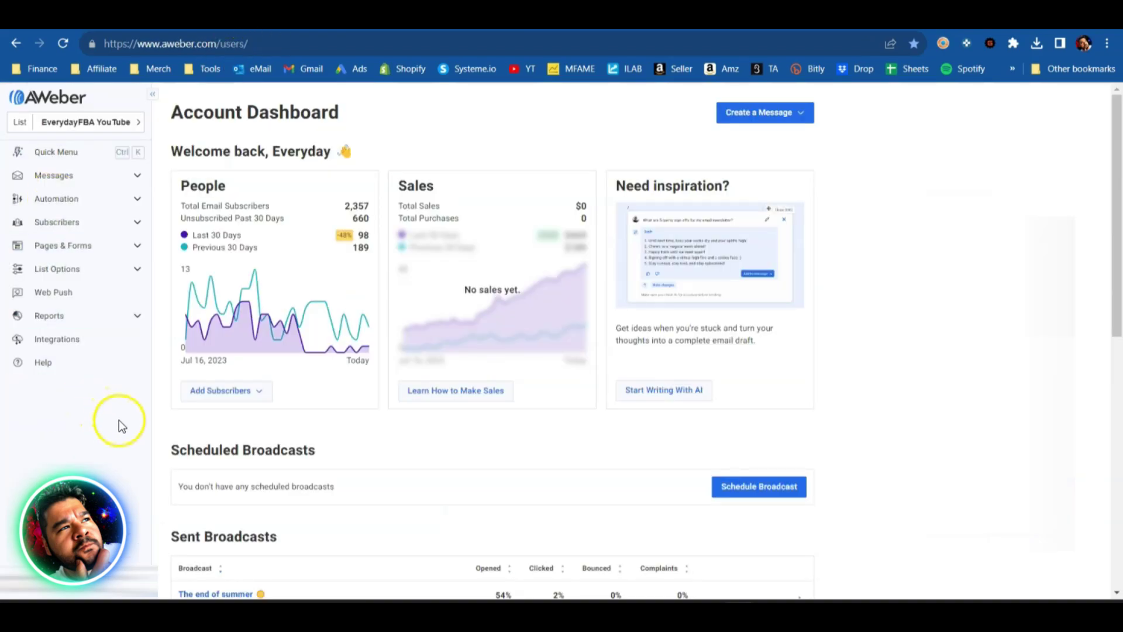
Glance at the Systeme.io dashboard, then return to the AWeber account dashboard
click(451, 26)
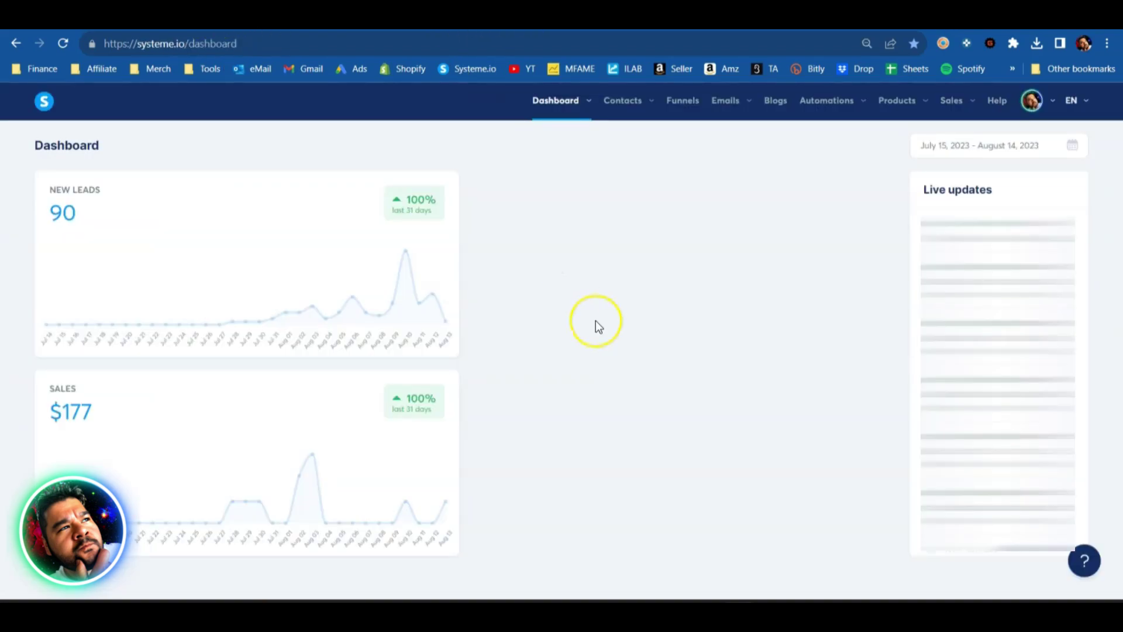
key(ctrl+shift+Tab)
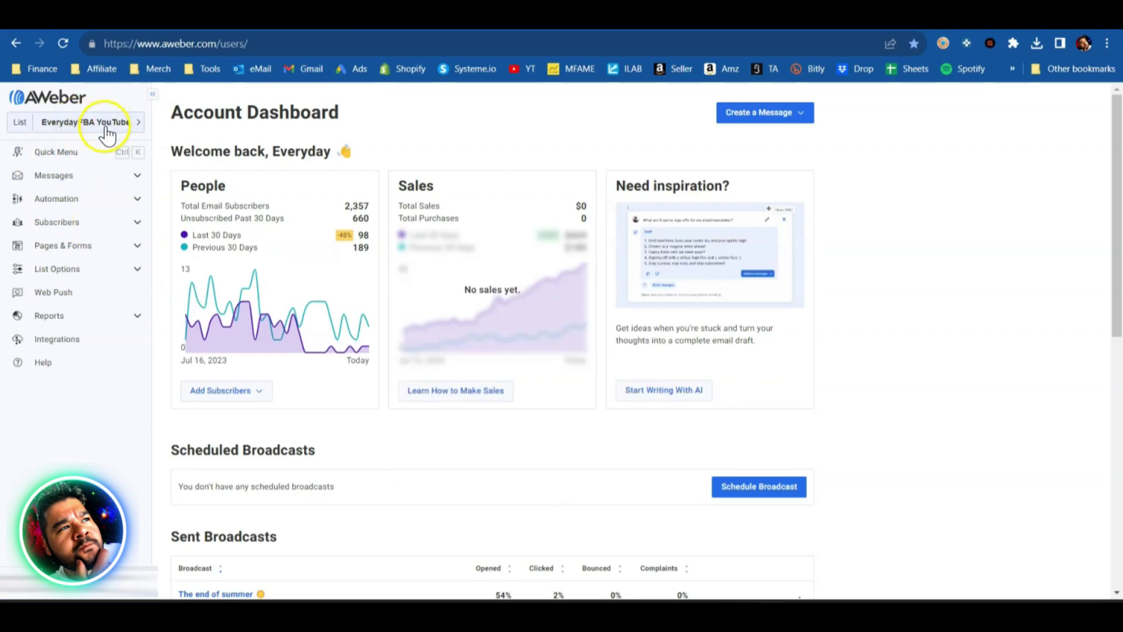
Filter AWeber's subscriber list to the 1,713 currently subscribed contacts and download them as CSV
click(101, 223)
click(63, 244)
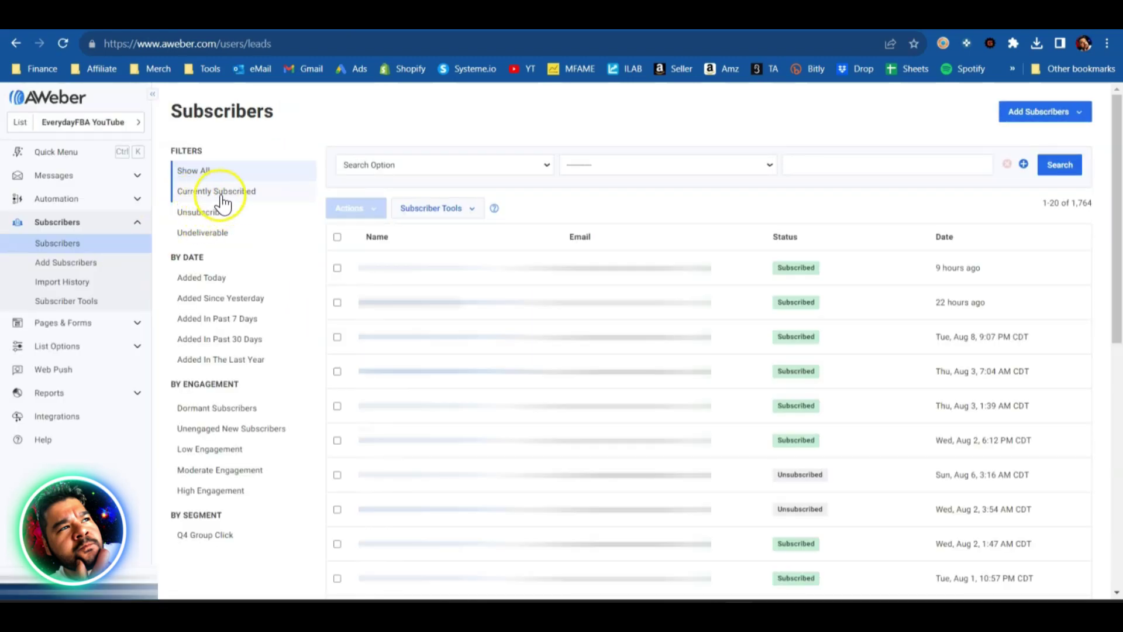
click(222, 201)
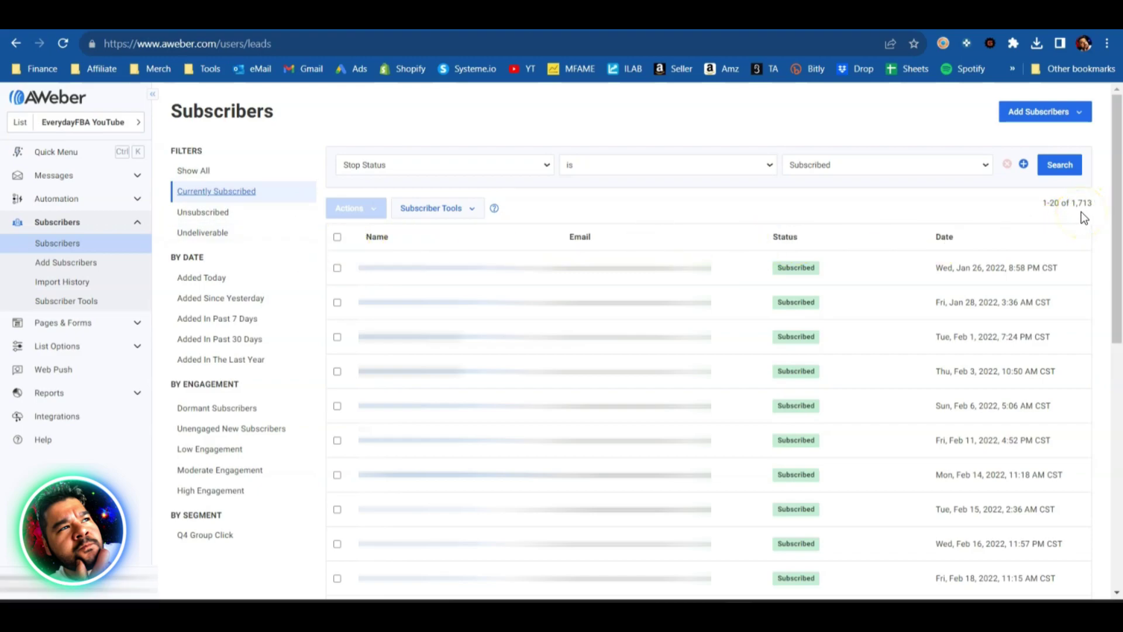
scroll(749, 302, down, 9)
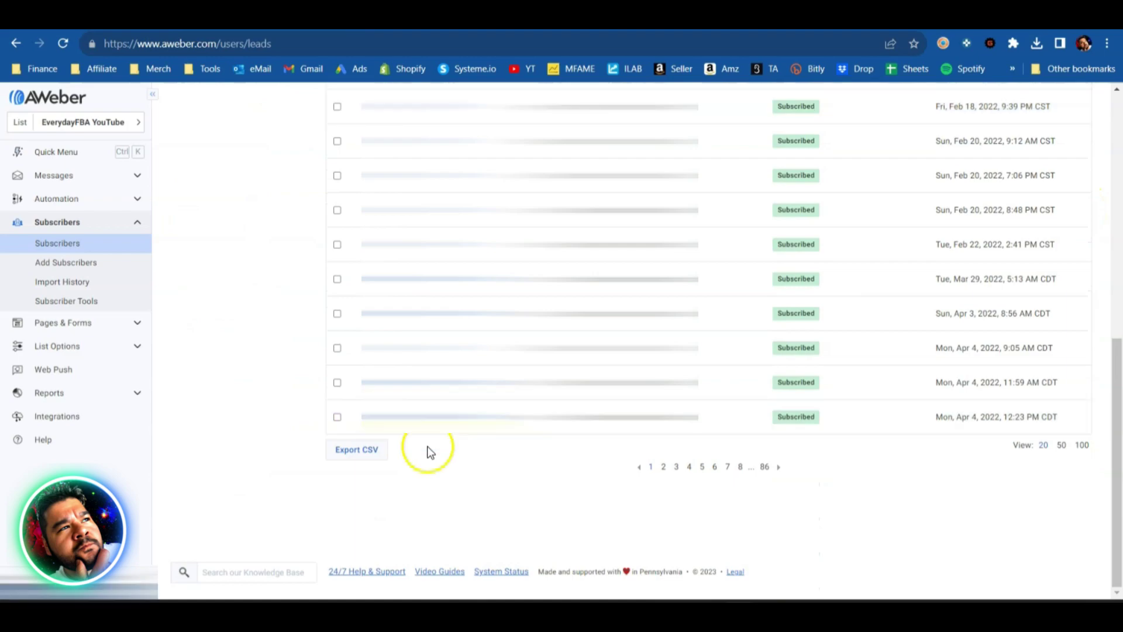
click(364, 456)
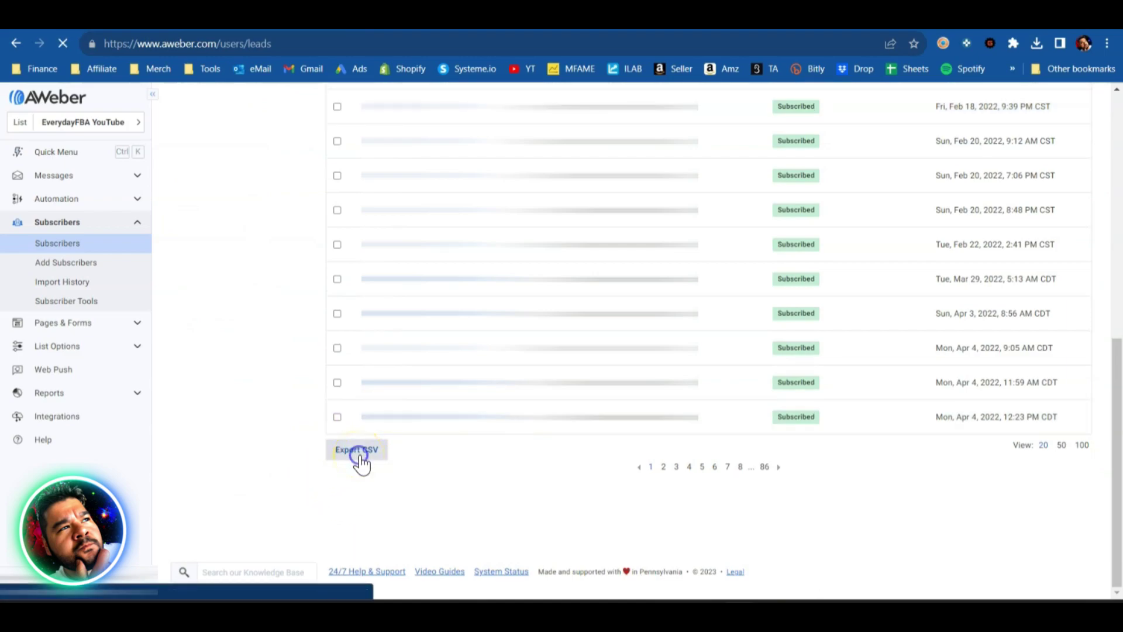
click(504, 498)
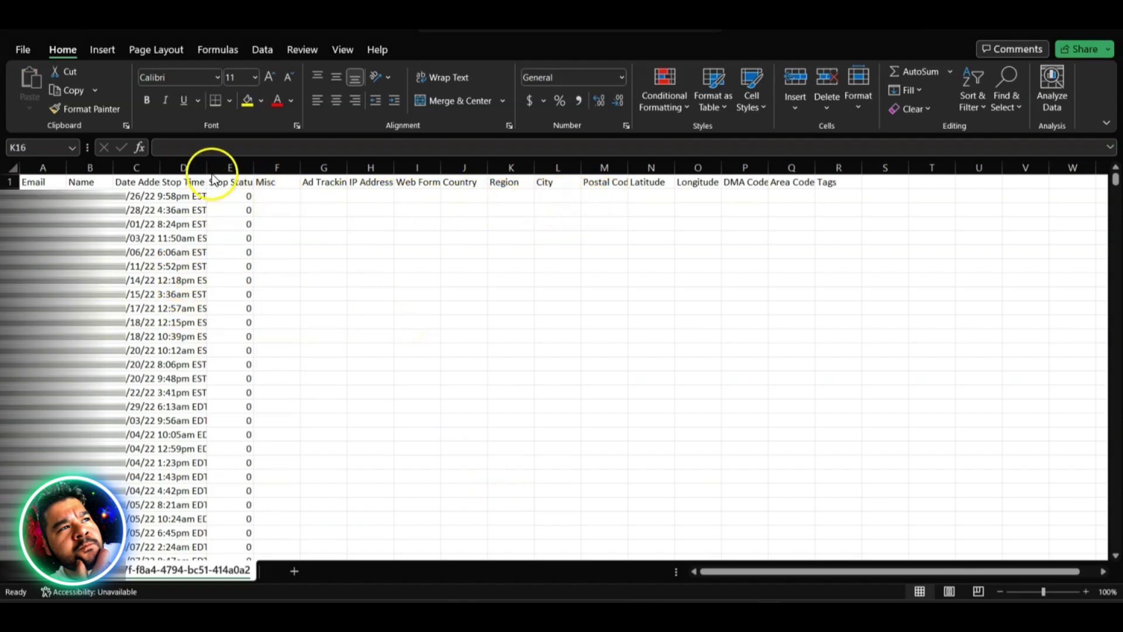
Delete the unneeded columns D through R from the exported subscriber sheet
drag(183, 168, 836, 188)
right_click(836, 186)
click(861, 331)
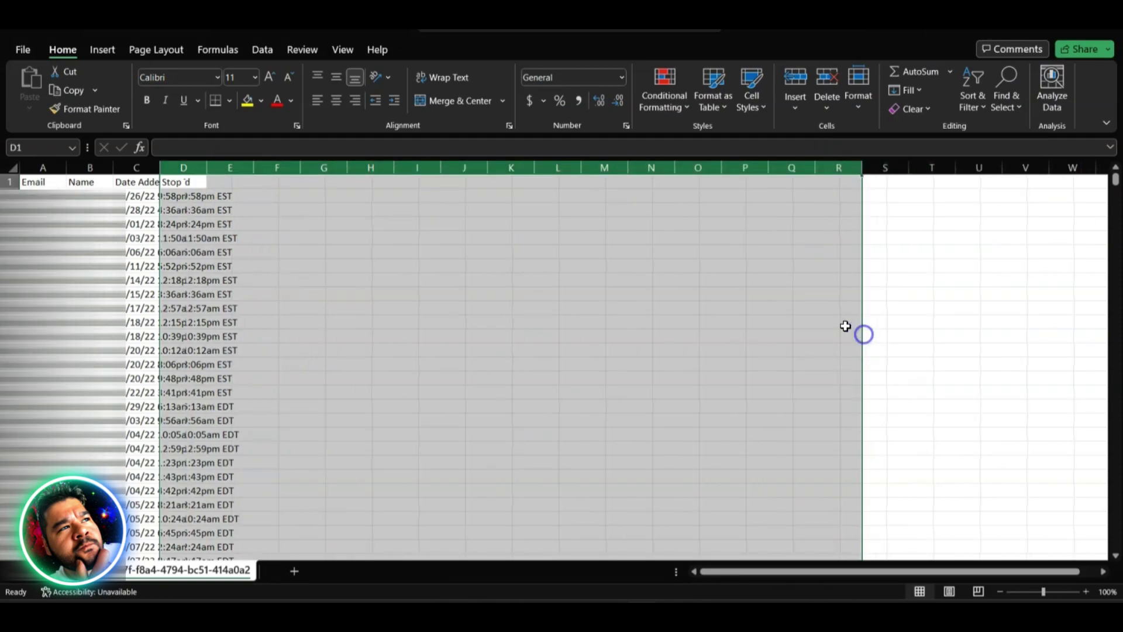
Confirm headers A1:C1 read Email, Name and Date Added, and save the CSV
click(41, 182)
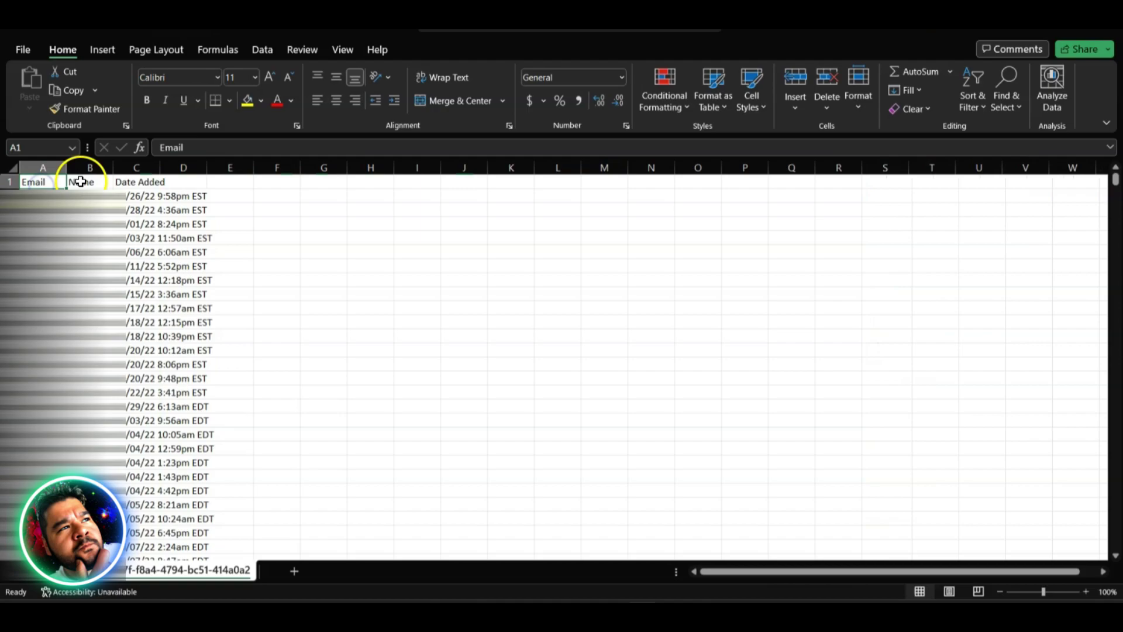
click(87, 181)
click(152, 181)
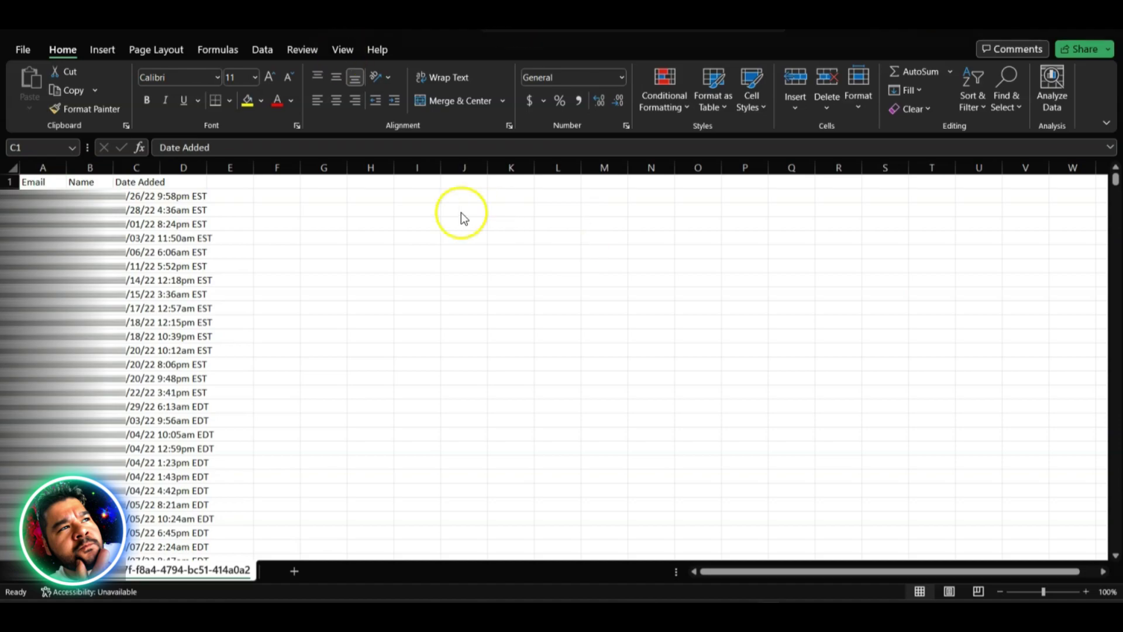
click(133, 33)
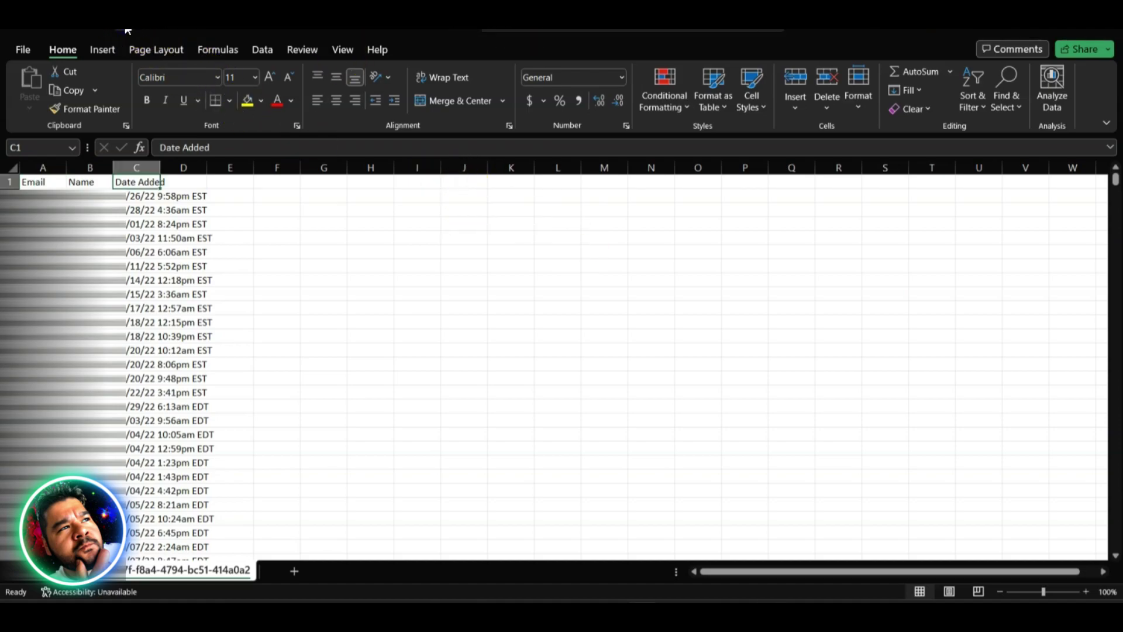
Go to the Systeme.io contacts list and start a new contact import
click(734, 599)
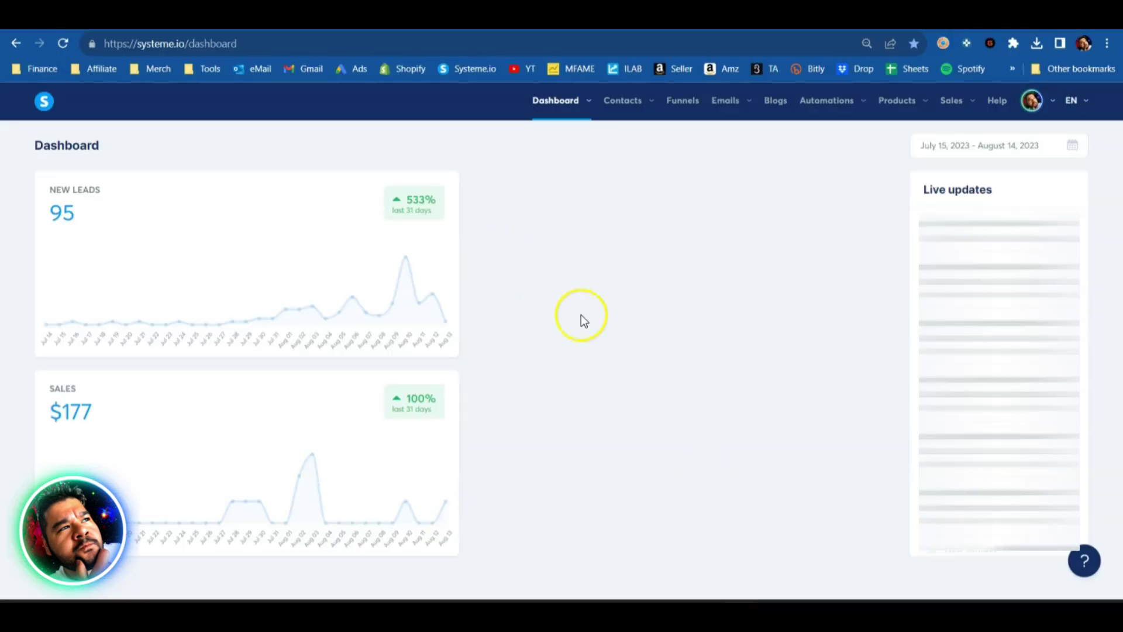
mouse_move(629, 108)
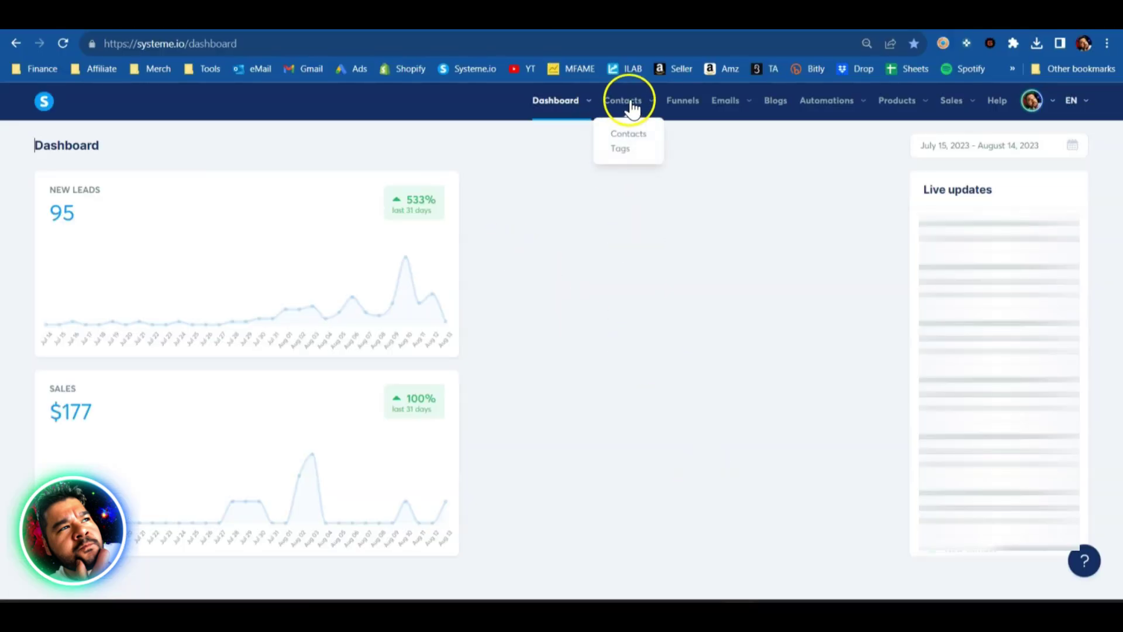
click(637, 140)
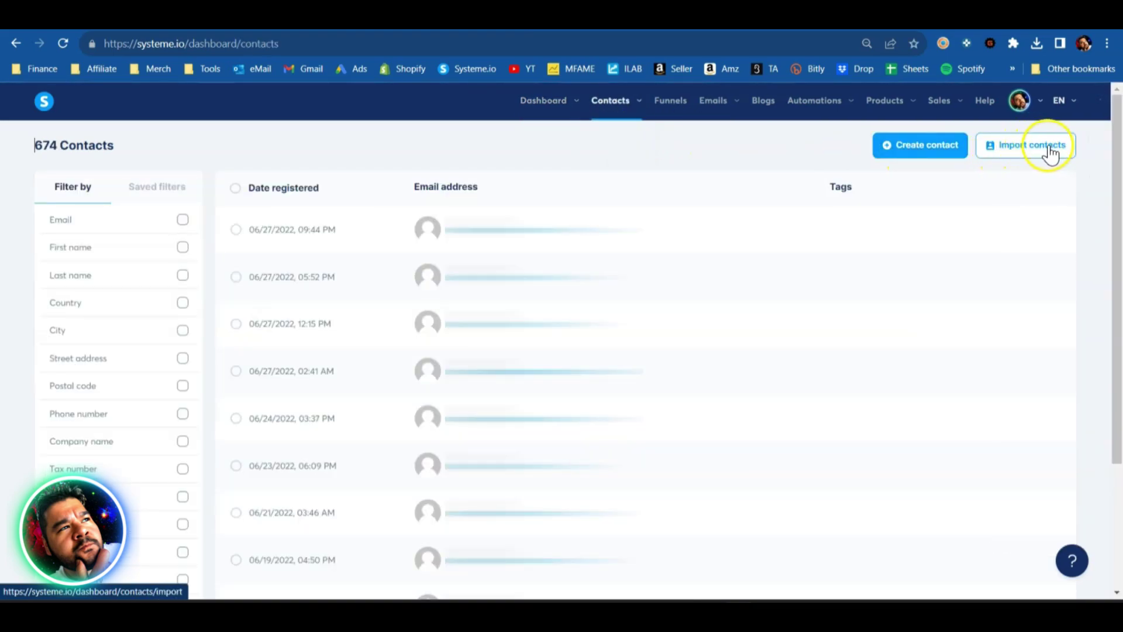
click(1023, 167)
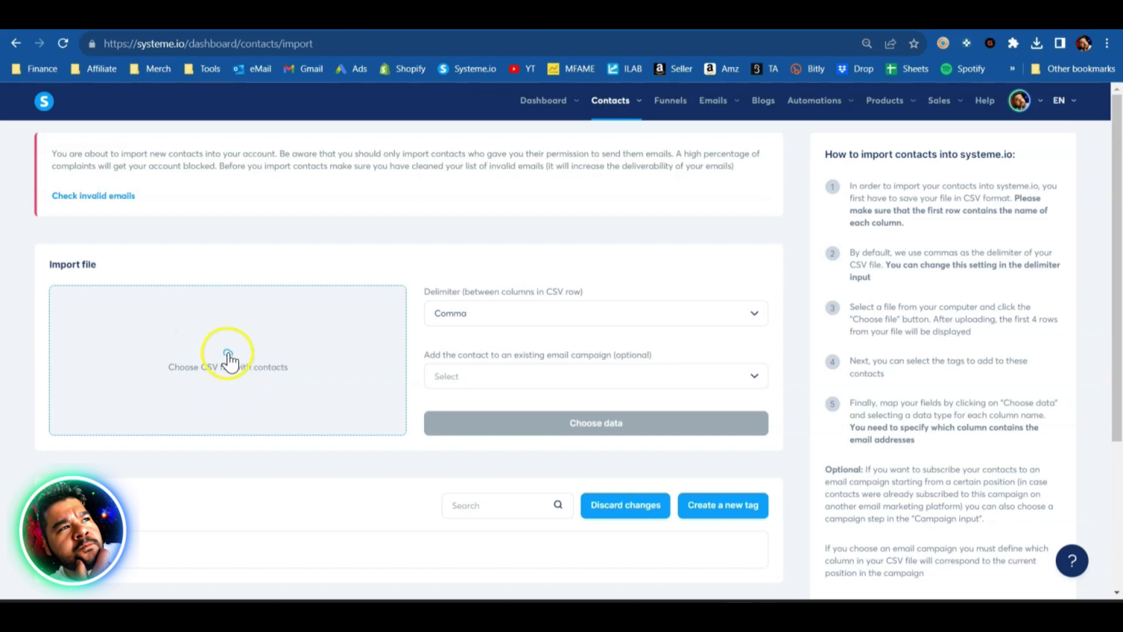
Upload the exported subscriber CSV from Downloads, keeping comma delimiter and no campaign selected
click(227, 355)
click(160, 146)
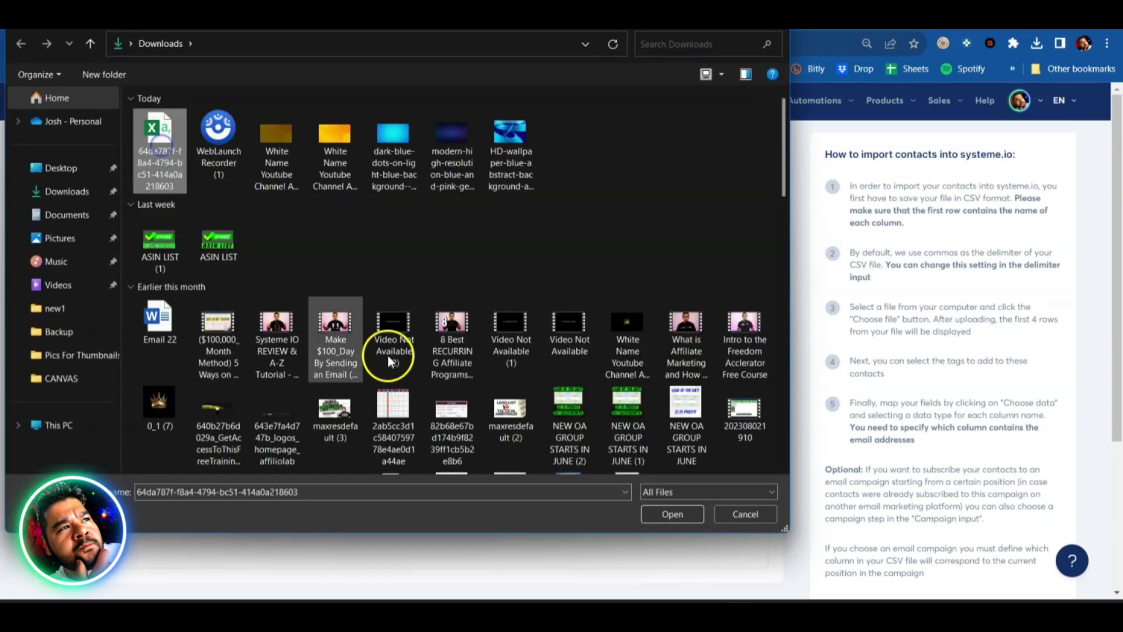
click(672, 514)
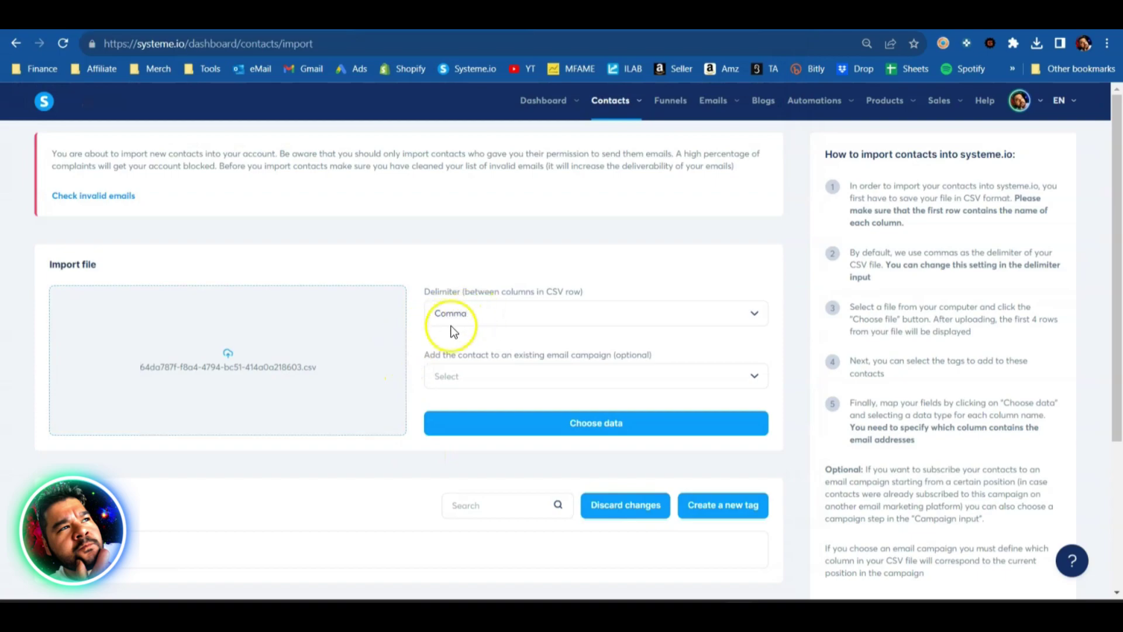
click(755, 380)
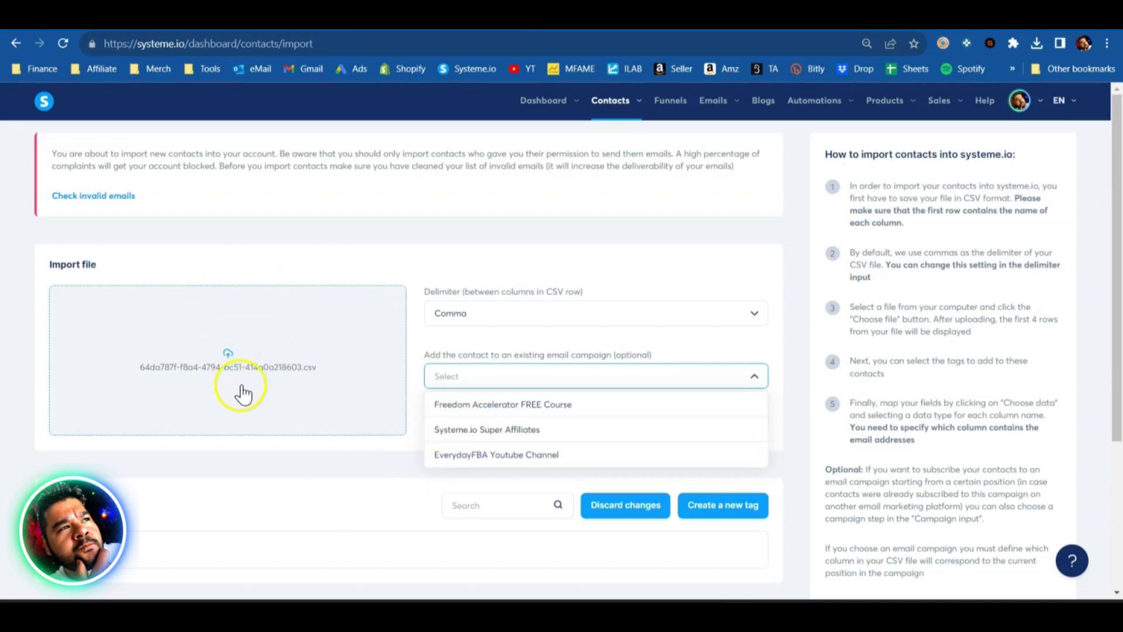
click(420, 322)
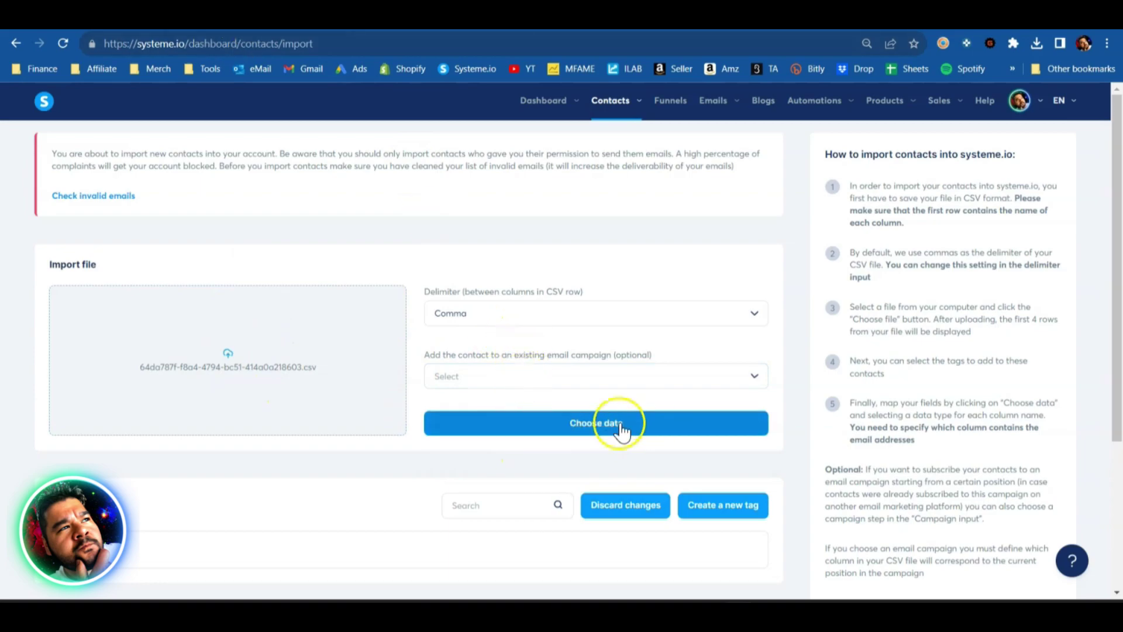
Map the Name column to First name and Date Added to registered date, then import
click(586, 425)
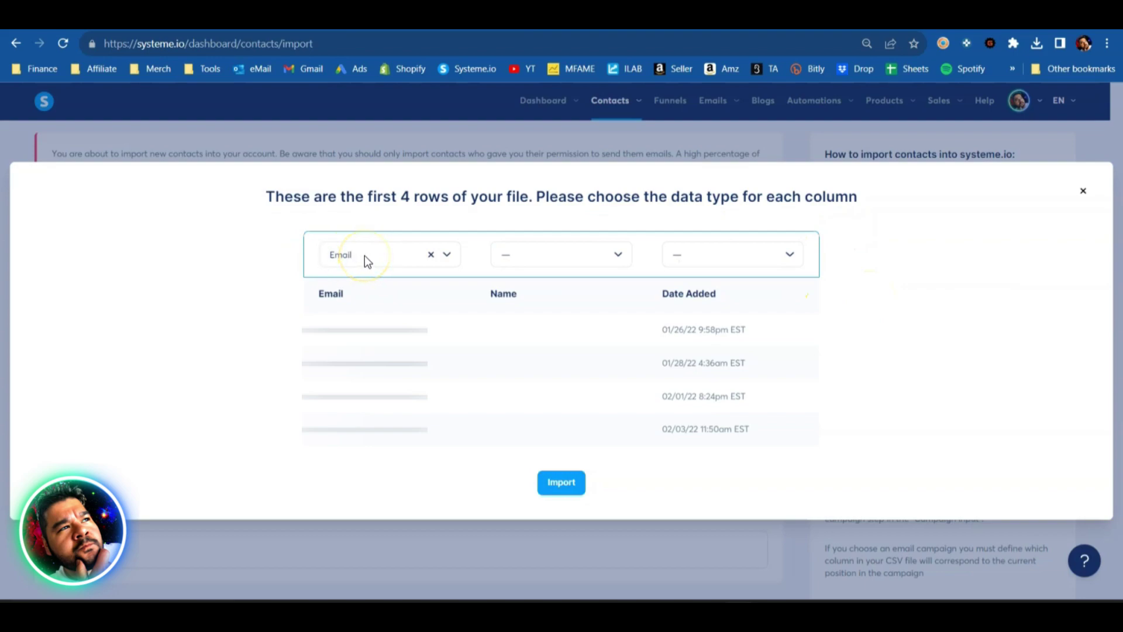
click(616, 254)
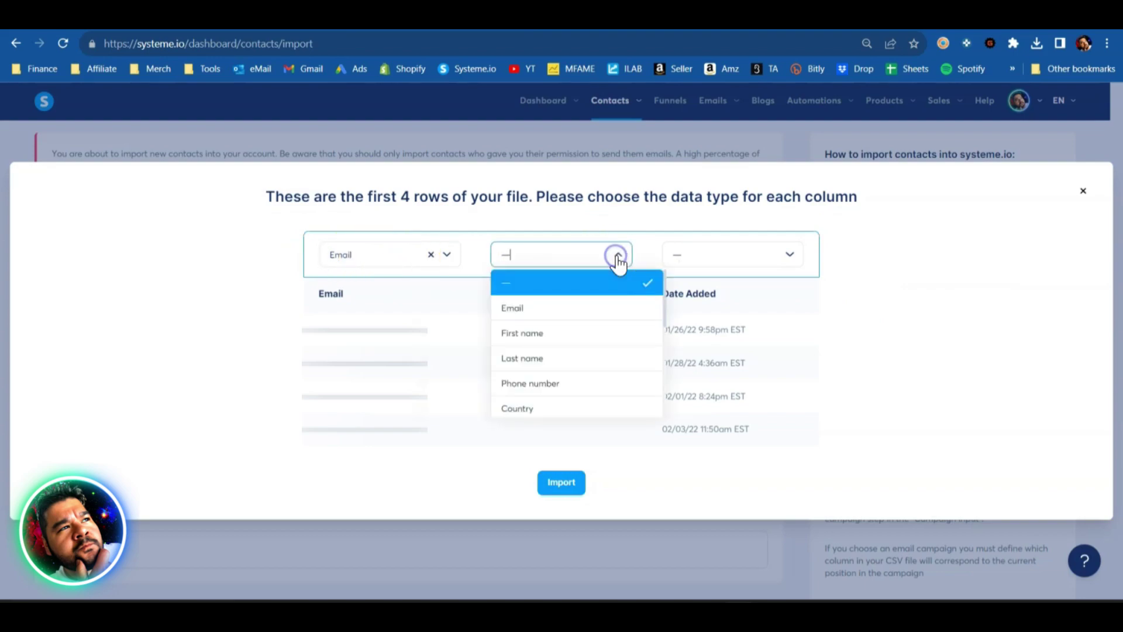
click(548, 335)
click(797, 256)
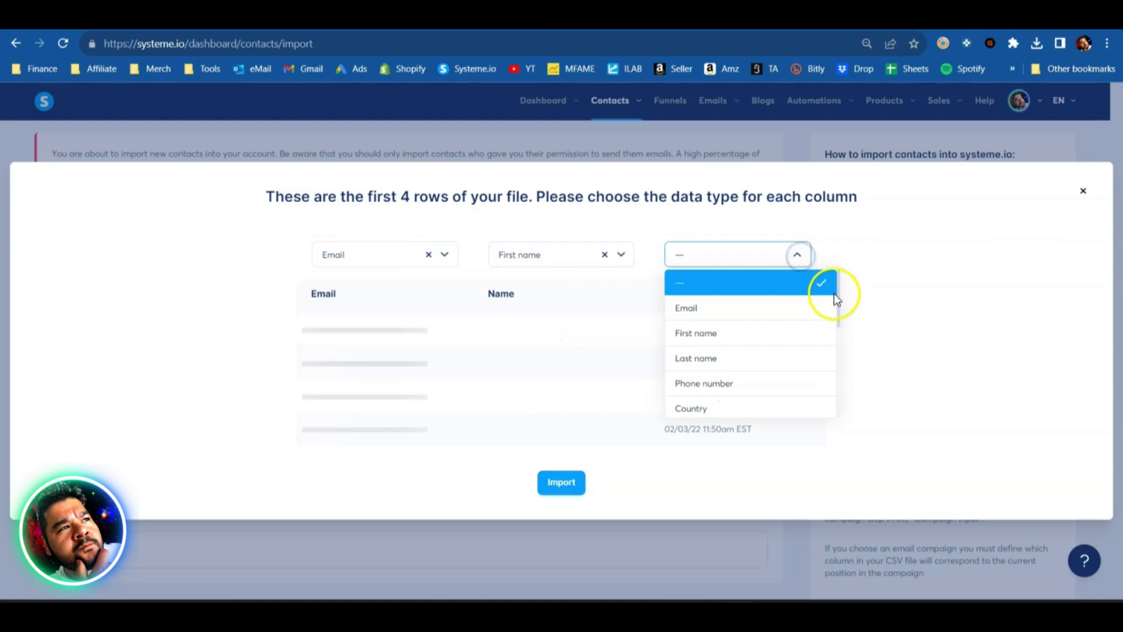
triple_click(837, 331)
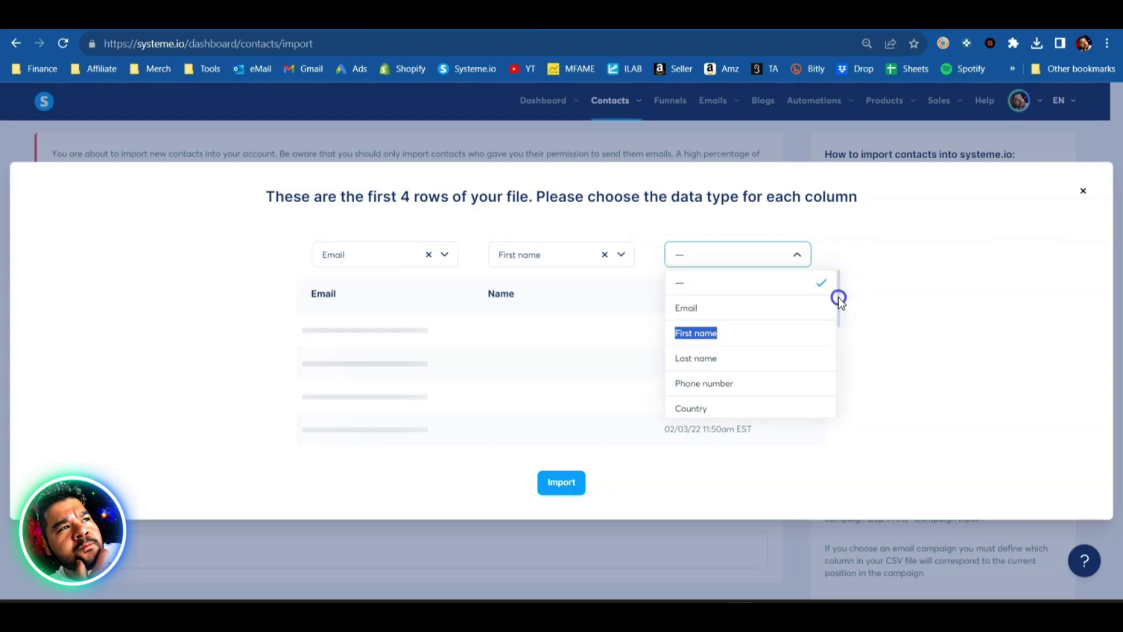
drag(838, 297, 802, 351)
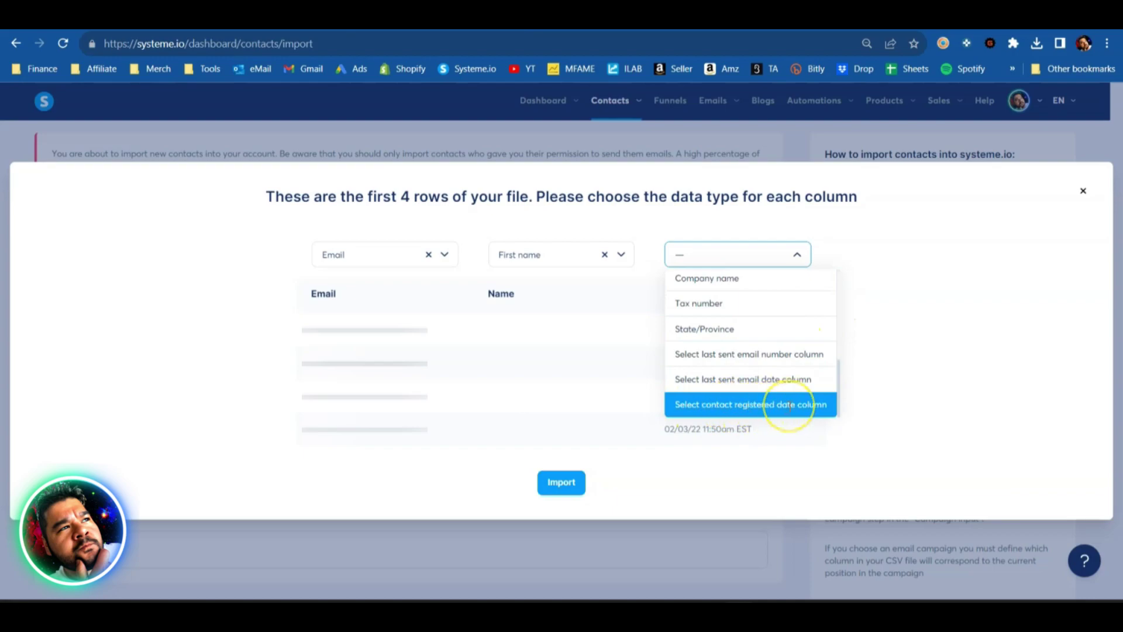
click(789, 405)
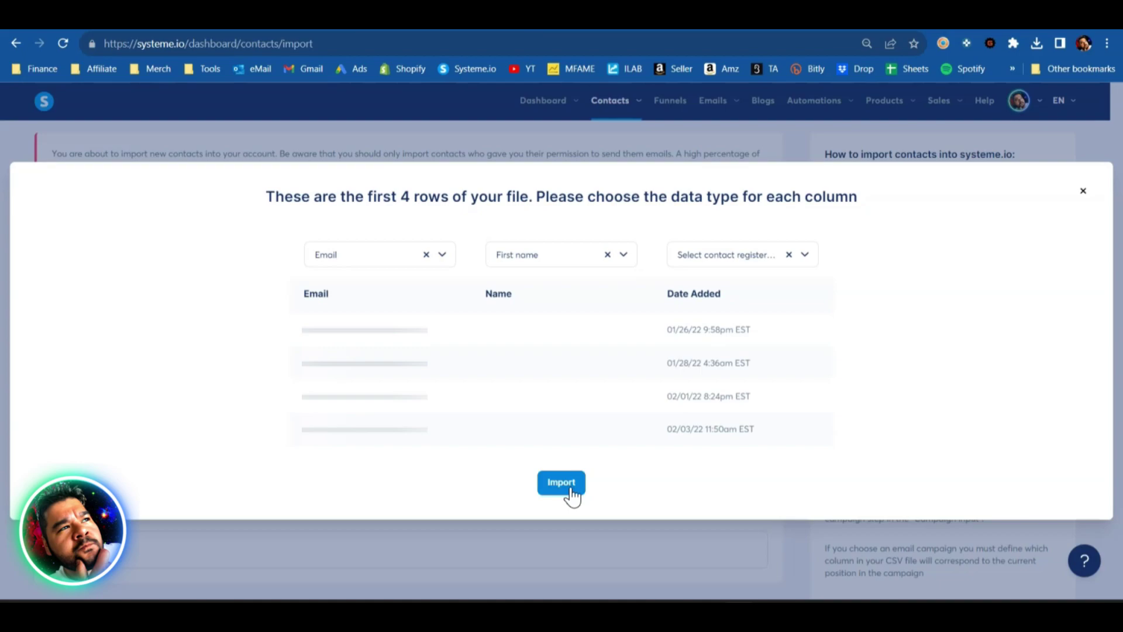
click(557, 493)
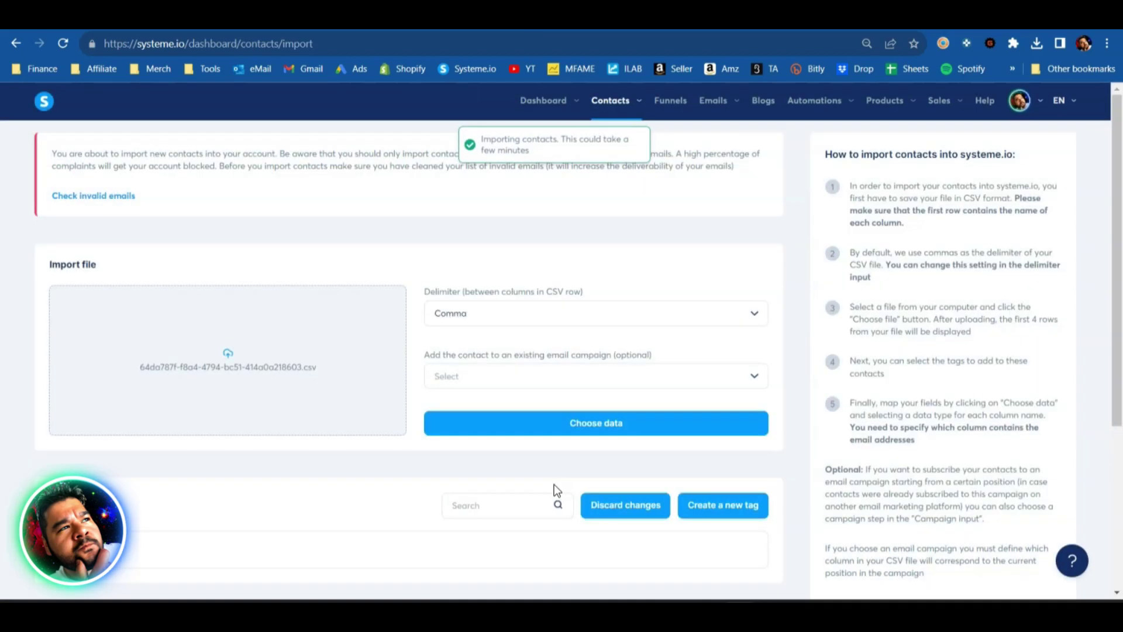
click(475, 200)
Confirm the latest import registered 1713/1713, then download and open the 1 invalid-rows CSV
scroll(416, 293, down, 4)
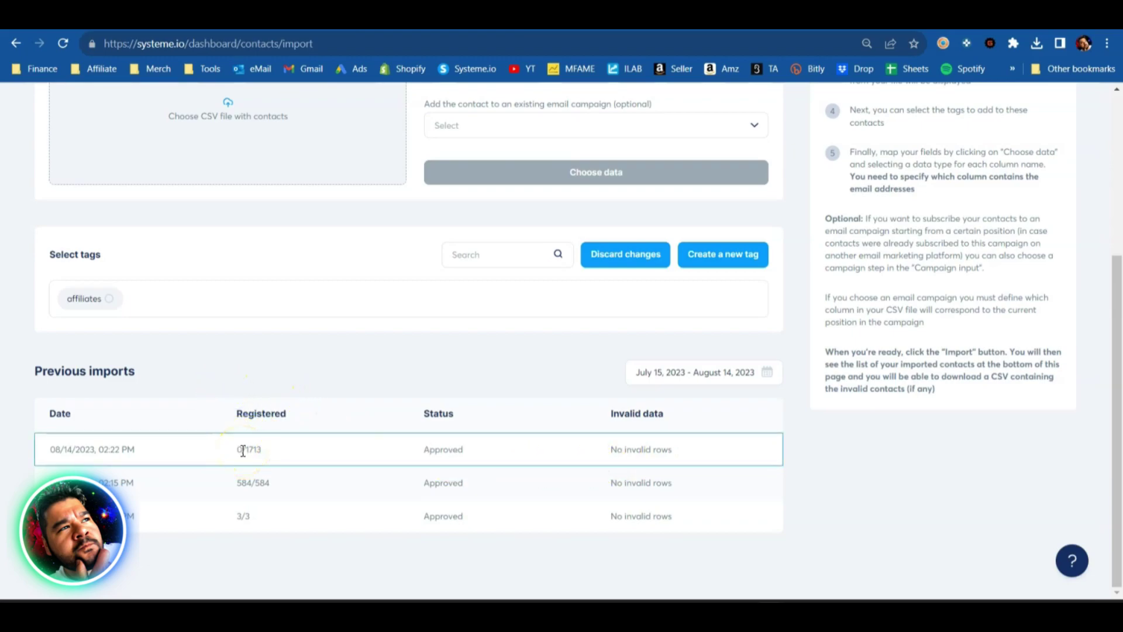
double_click(249, 451)
click(233, 419)
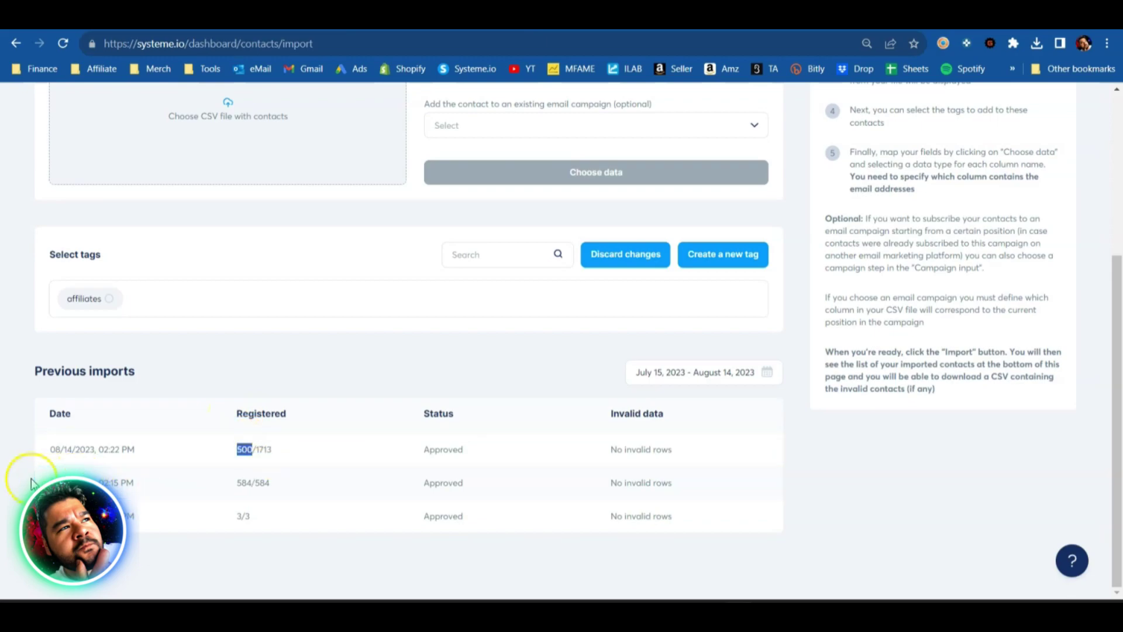
drag(235, 452, 281, 454)
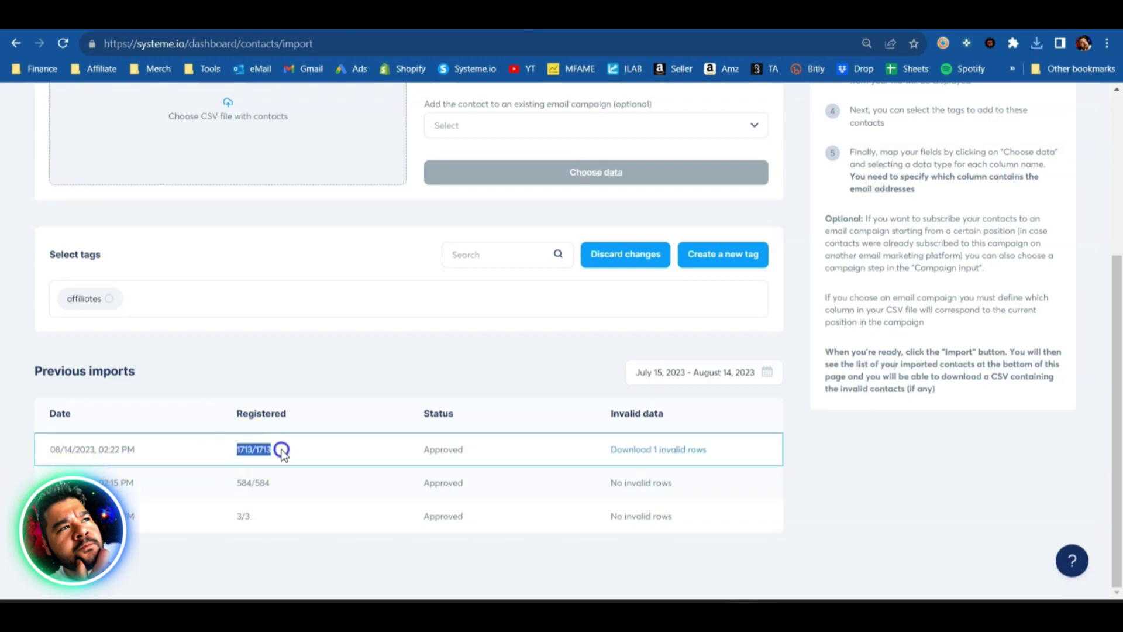
click(293, 451)
click(670, 455)
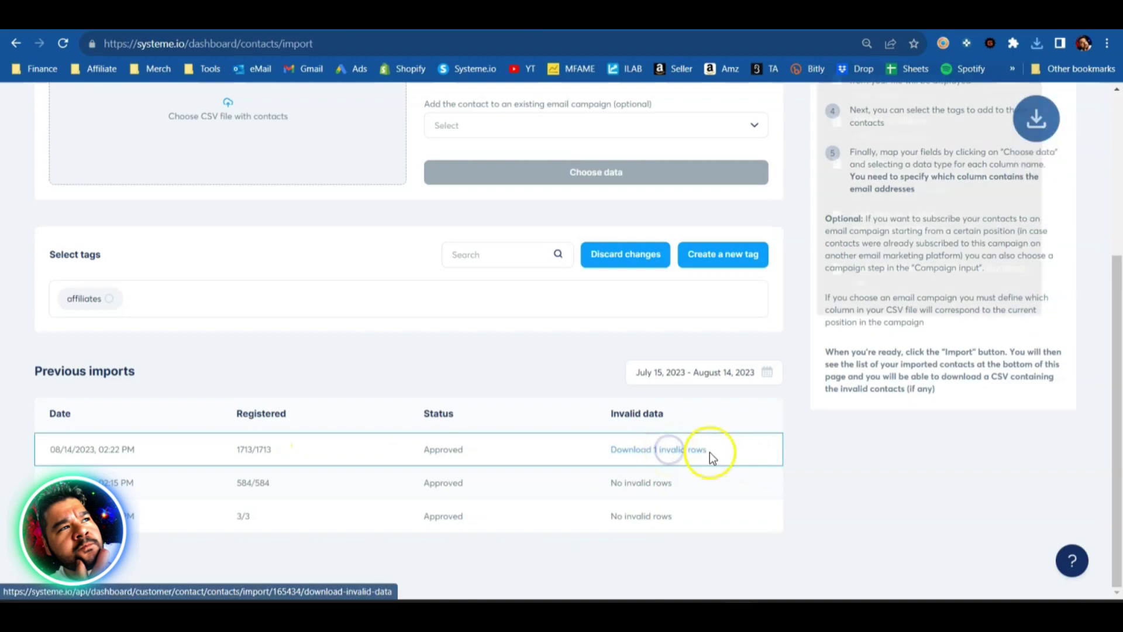
click(894, 100)
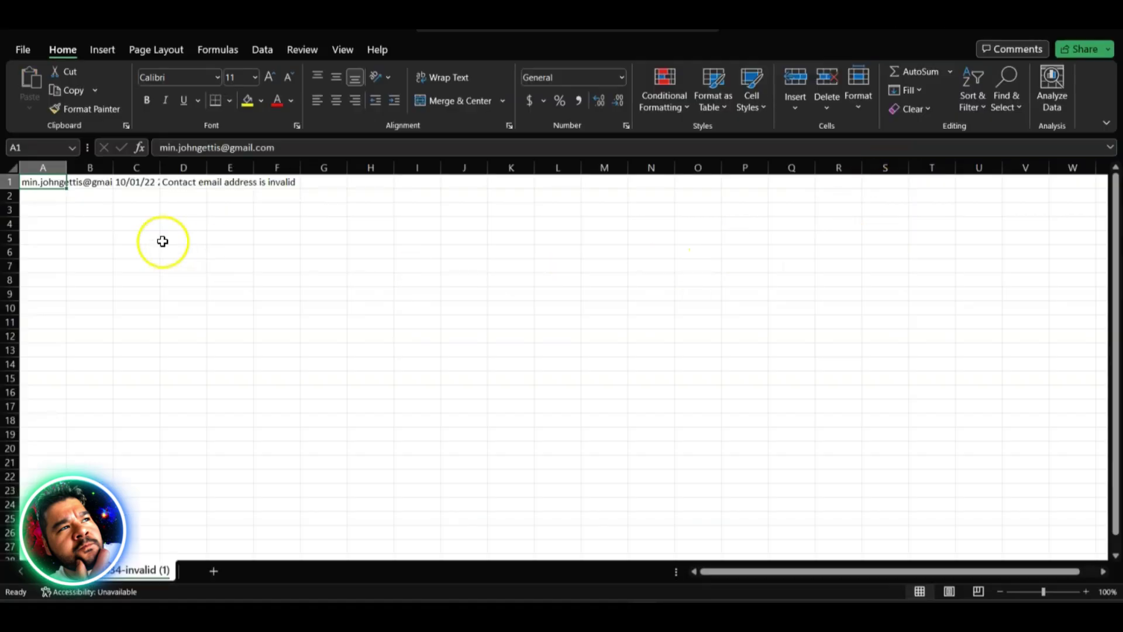
Read the invalid-email reason in D1 with column A widened, then close the file unsaved
drag(67, 170, 180, 169)
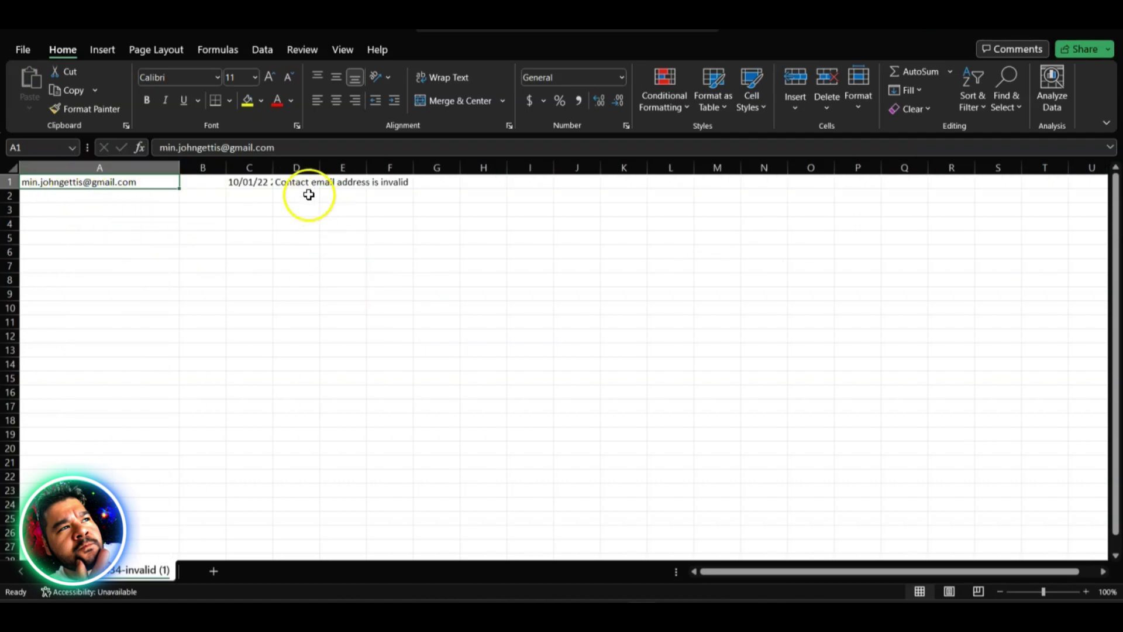
click(297, 182)
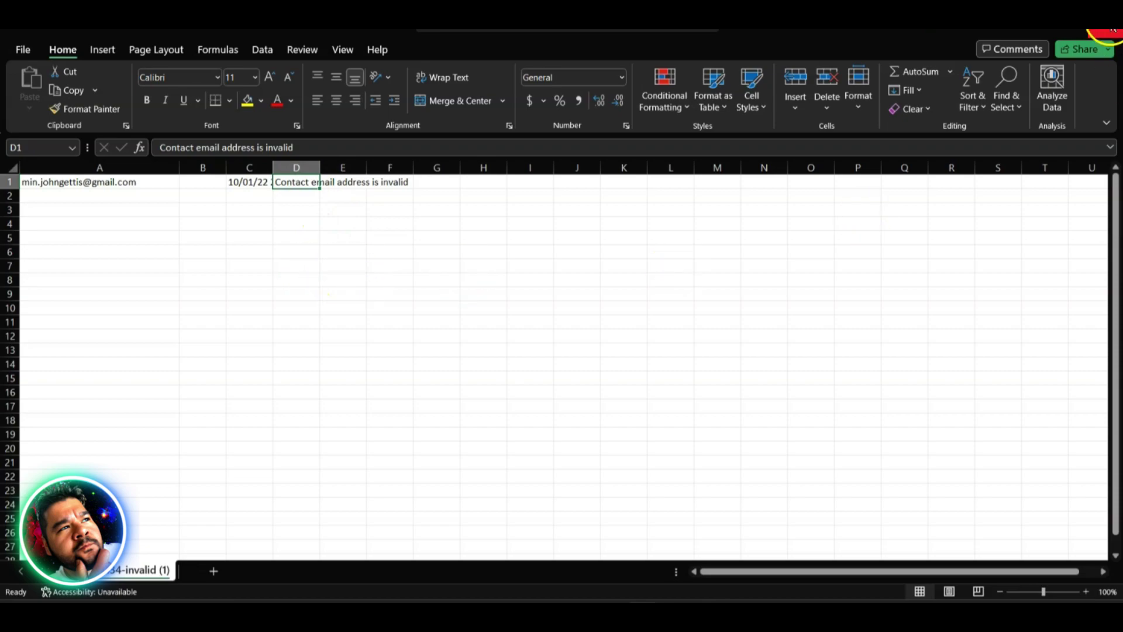
click(1113, 28)
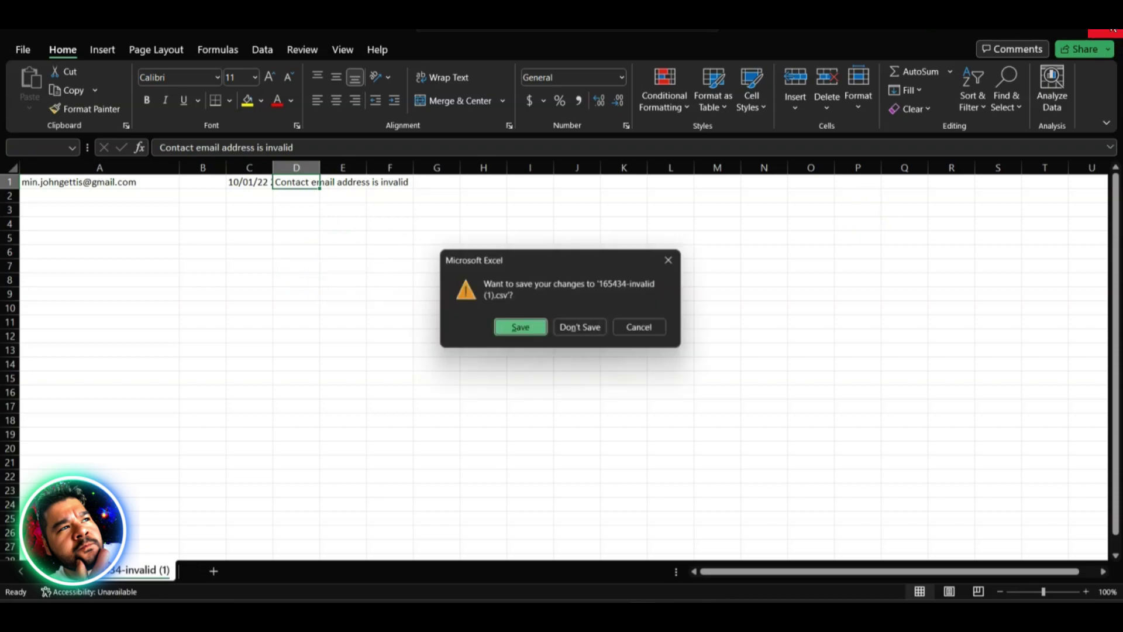
click(582, 329)
Highlight the import page's warning to import only contacts who have consented
scroll(339, 422, up, 5)
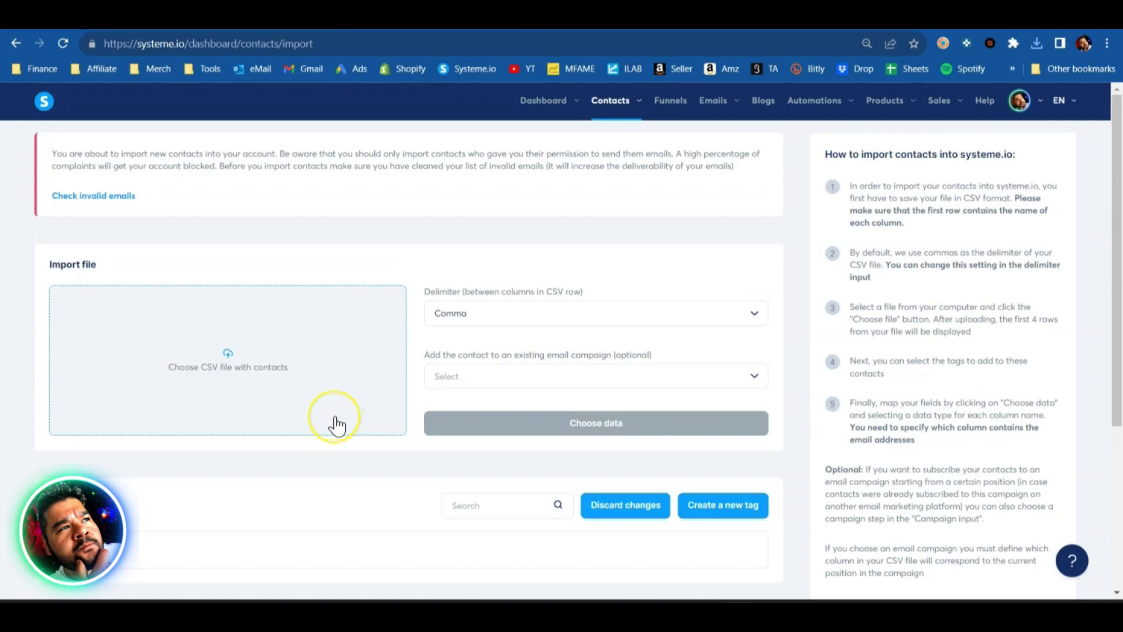
scroll(331, 422, down, 5)
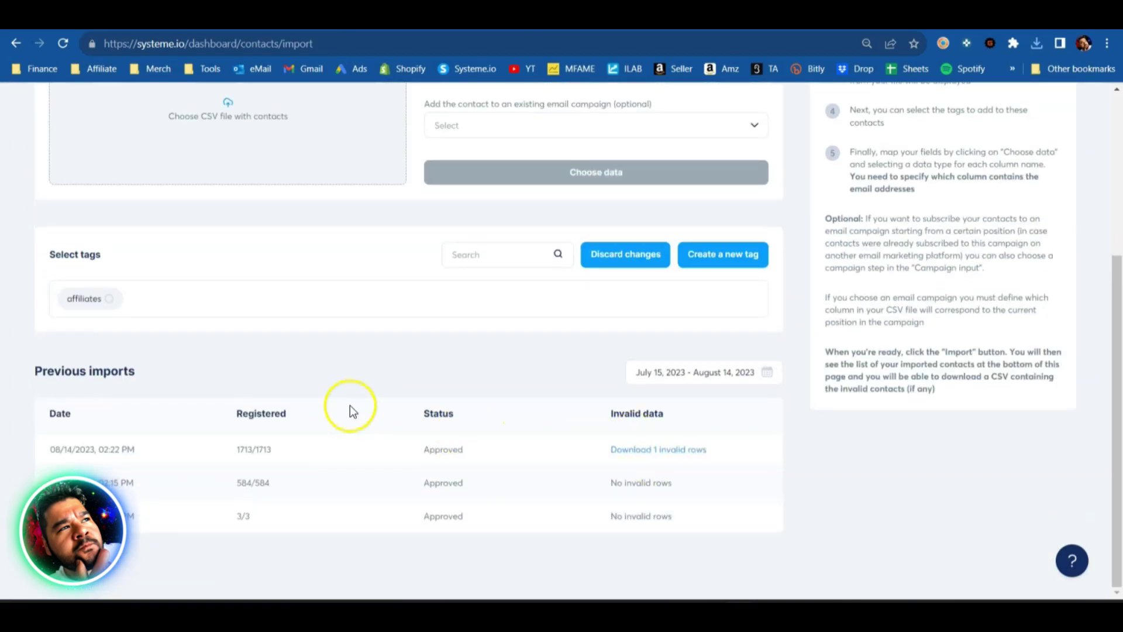
scroll(350, 410, up, 5)
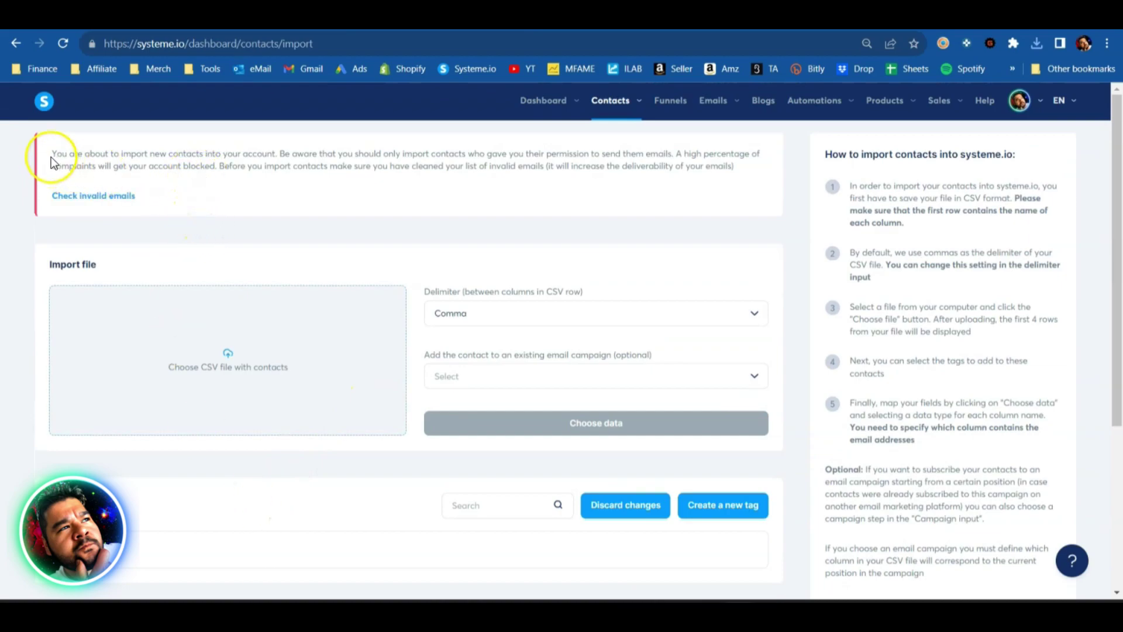
drag(55, 152, 794, 162)
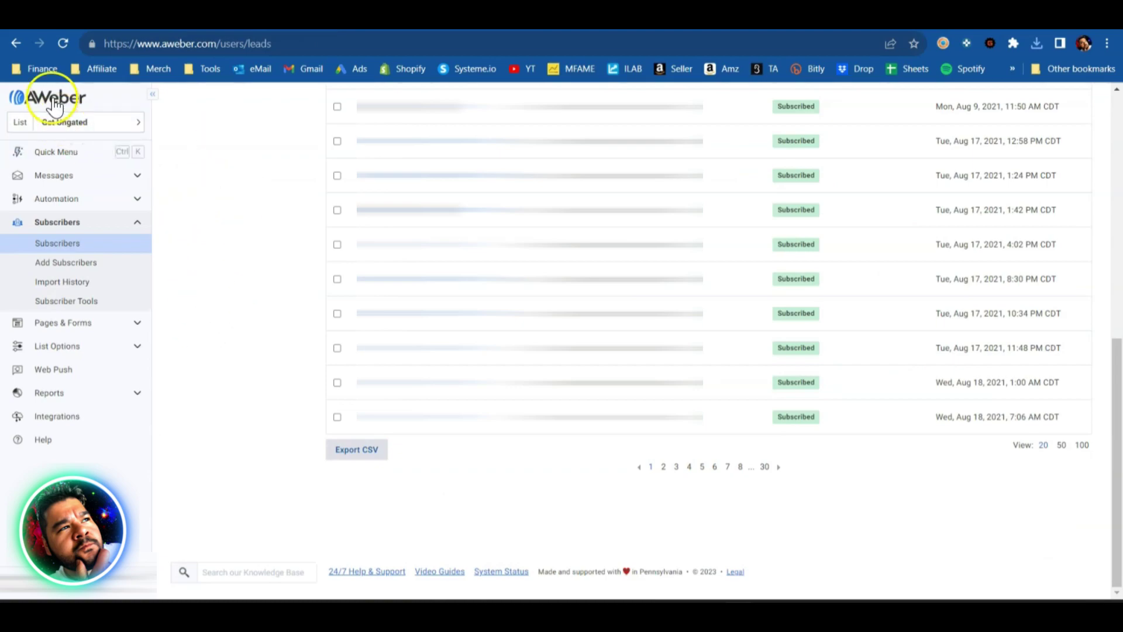
Open the AWeber account dashboard and highlight its 2,357 total email subscribers
click(54, 104)
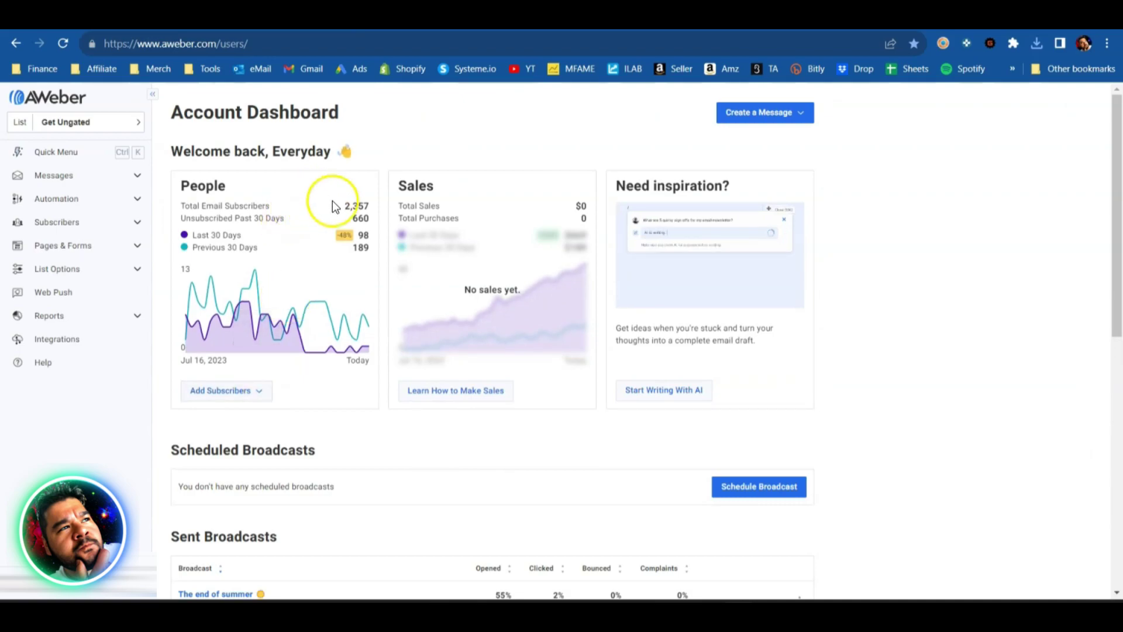
drag(343, 205, 373, 210)
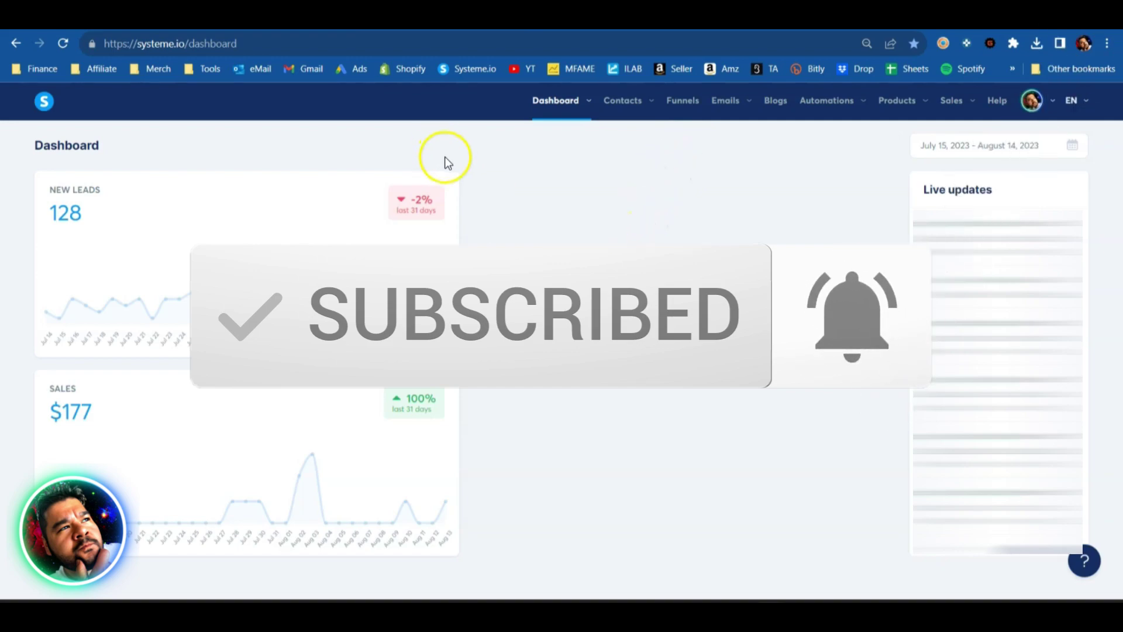
Open the Systeme.io pricing page listing the Free, Startup, Webinar and Unlimited plans
click(715, 21)
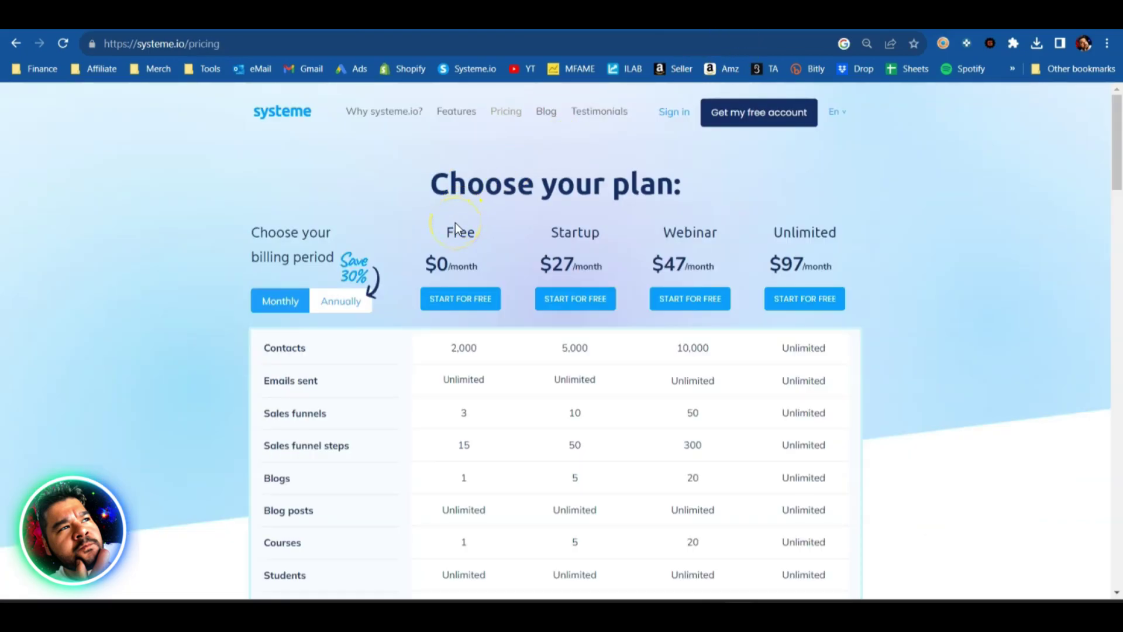
scroll(456, 228, down, 4)
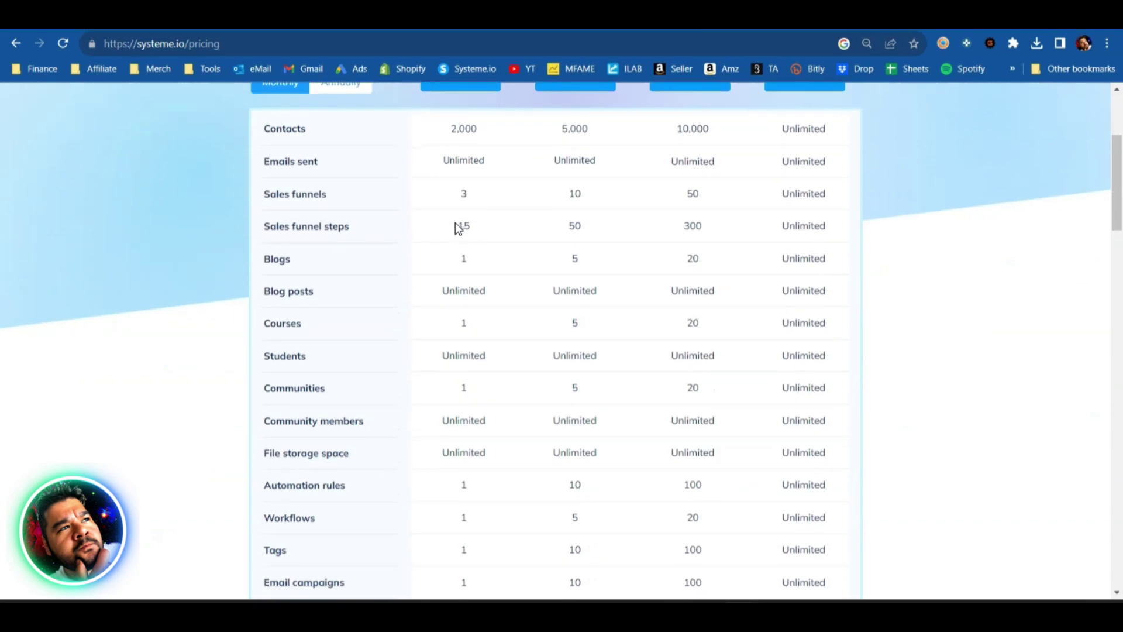
scroll(457, 227, down, 5)
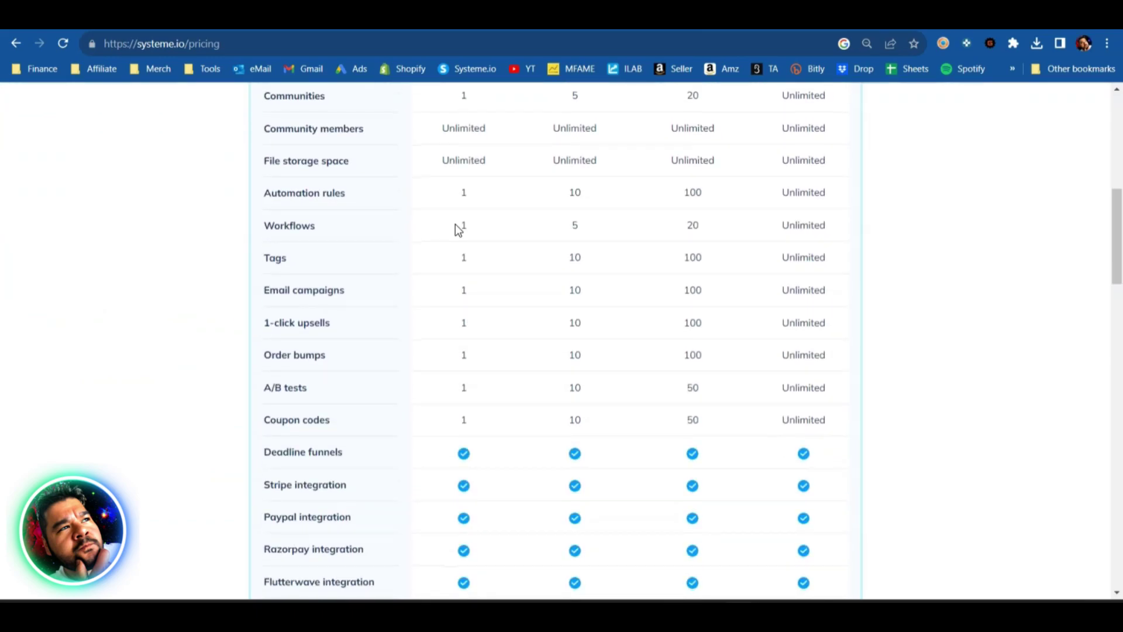
scroll(394, 257, down, 3)
scroll(394, 261, up, 12)
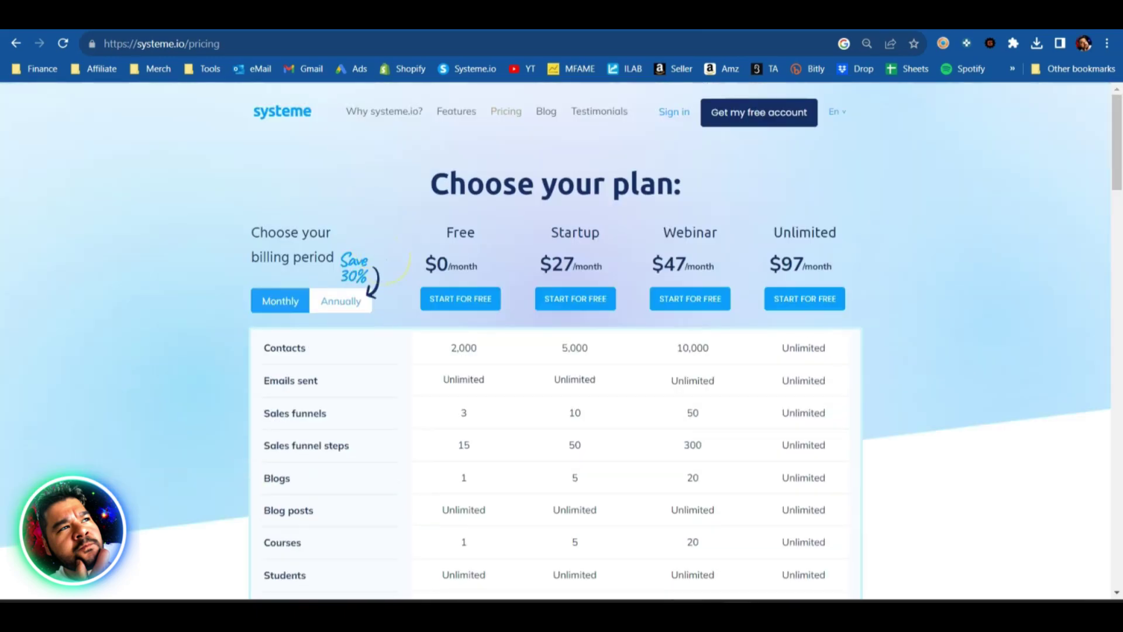
key(ctrl+Tab)
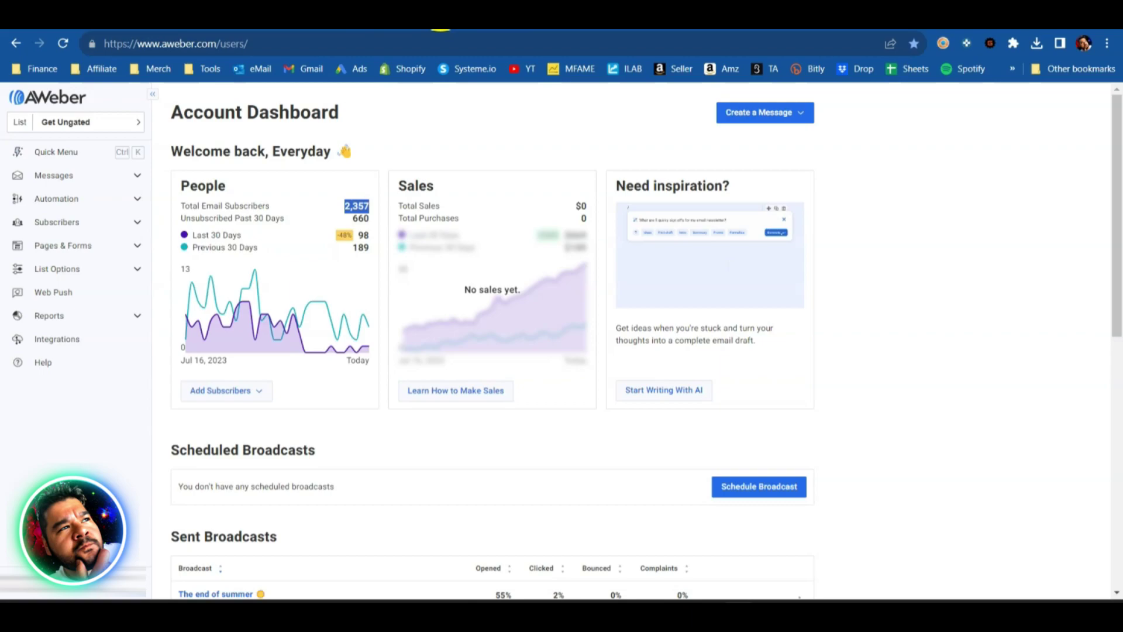
key(ctrl+Tab)
key(ctrl+Tab)
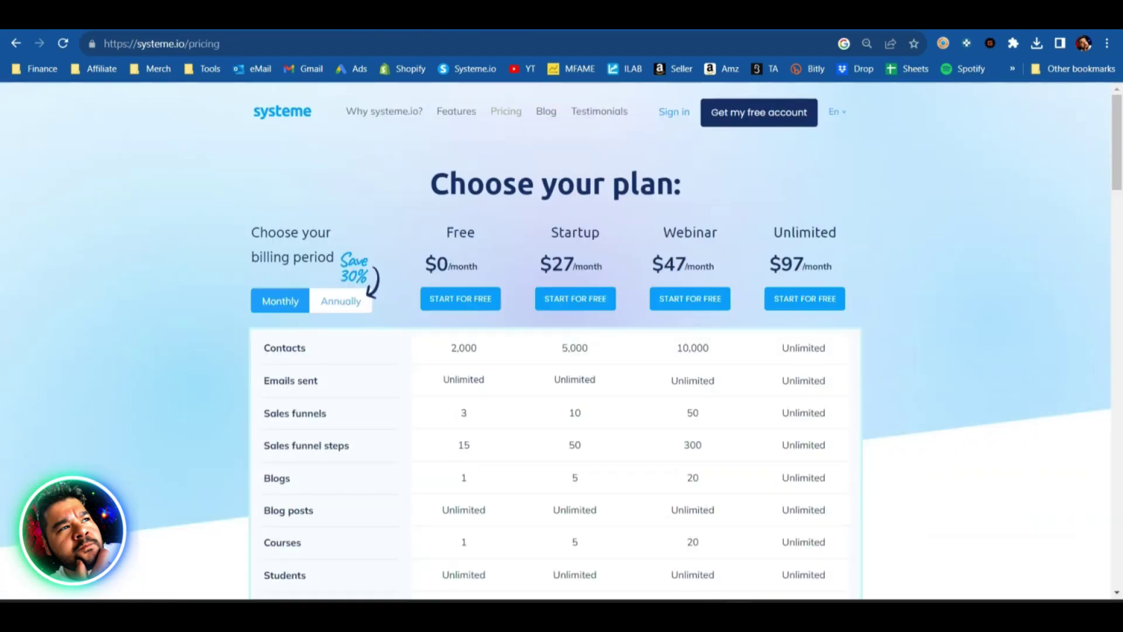